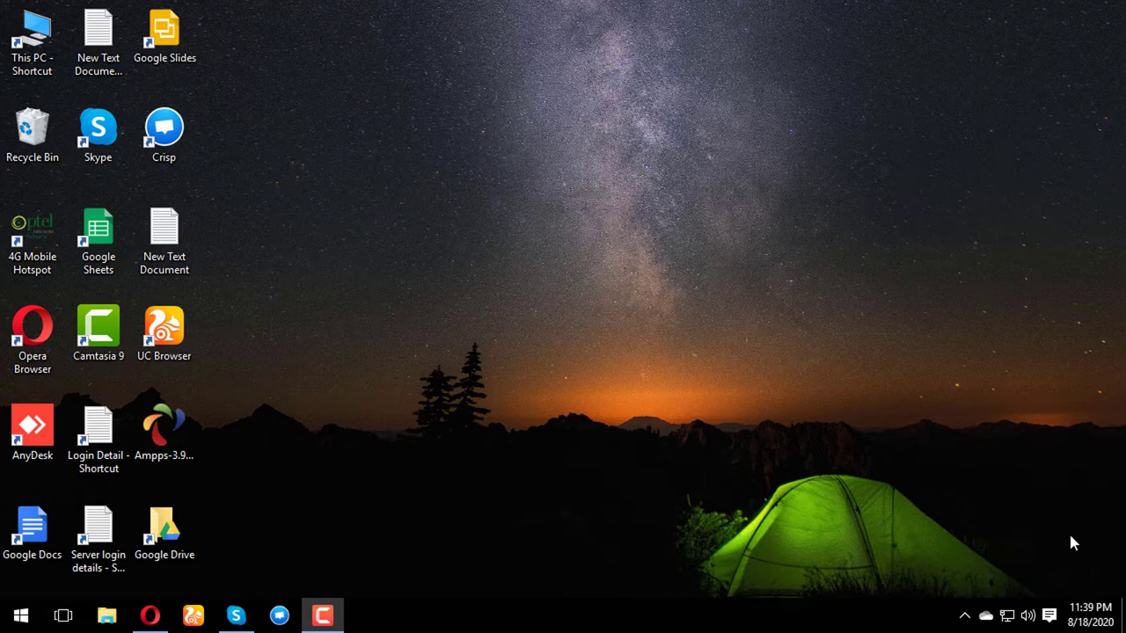
- Switch to the Opera browser and open cPanel for my.websiteforest.com from the WHM account list
click(151, 617)
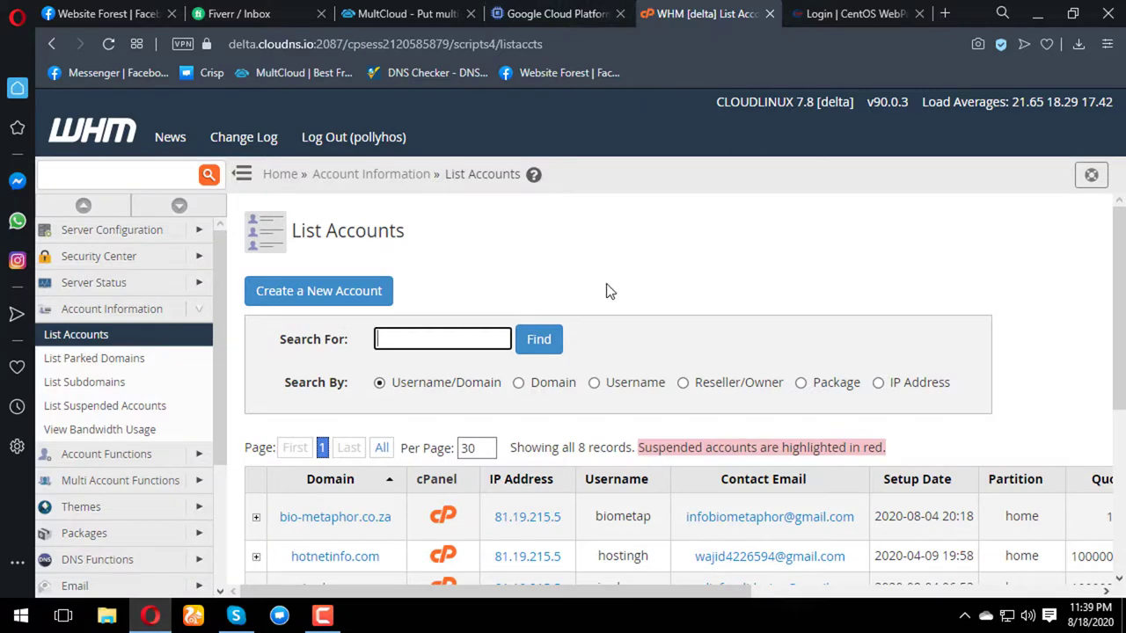
scroll(606, 292, down, 3)
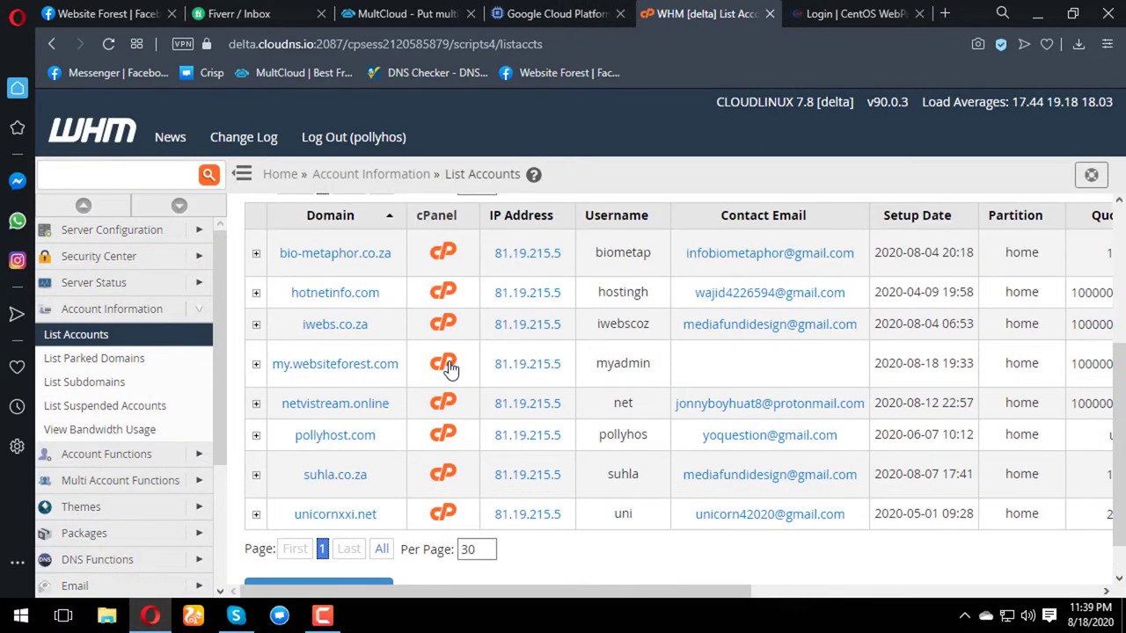
click(448, 368)
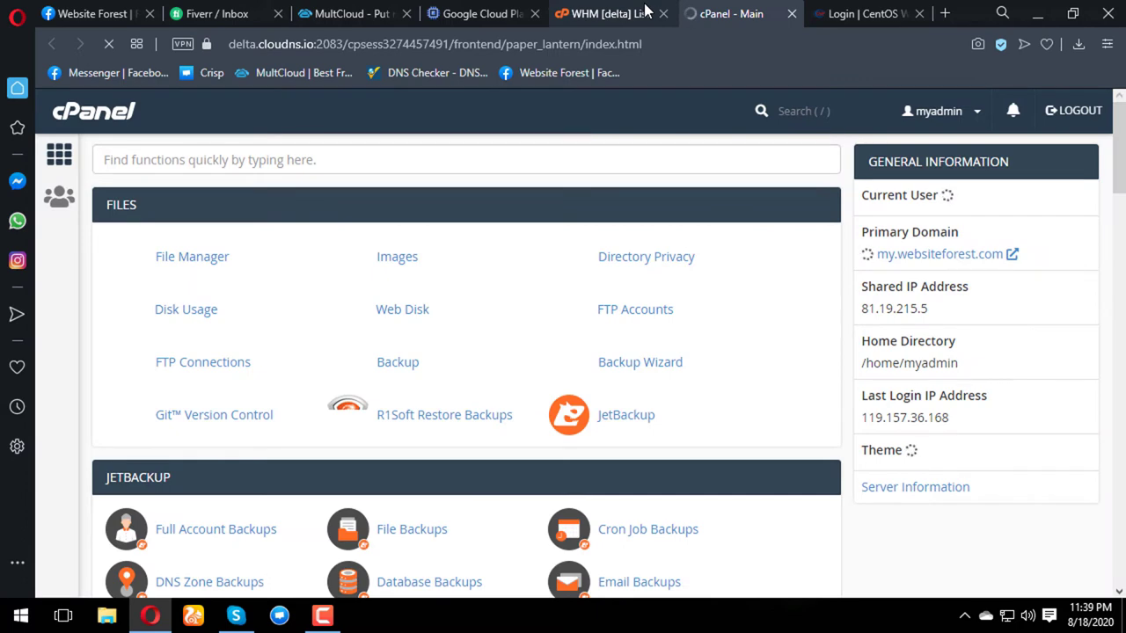
- Generate a full backup to the home directory with the Backup Wizard, without e-mail notification of completion
scroll(589, 303, down, 2)
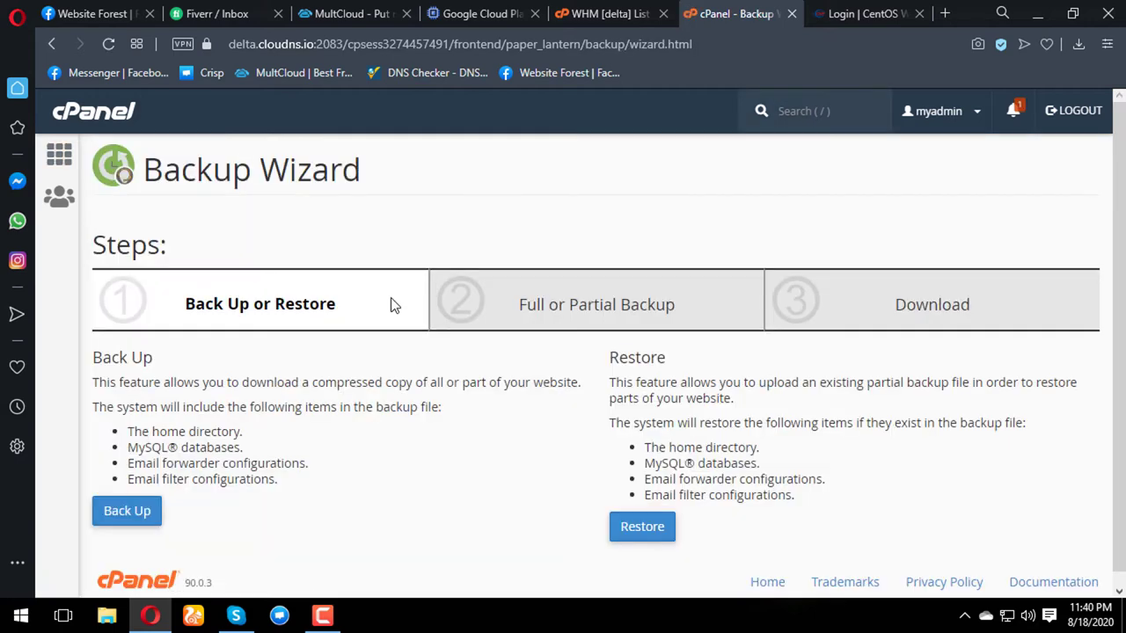
click(112, 498)
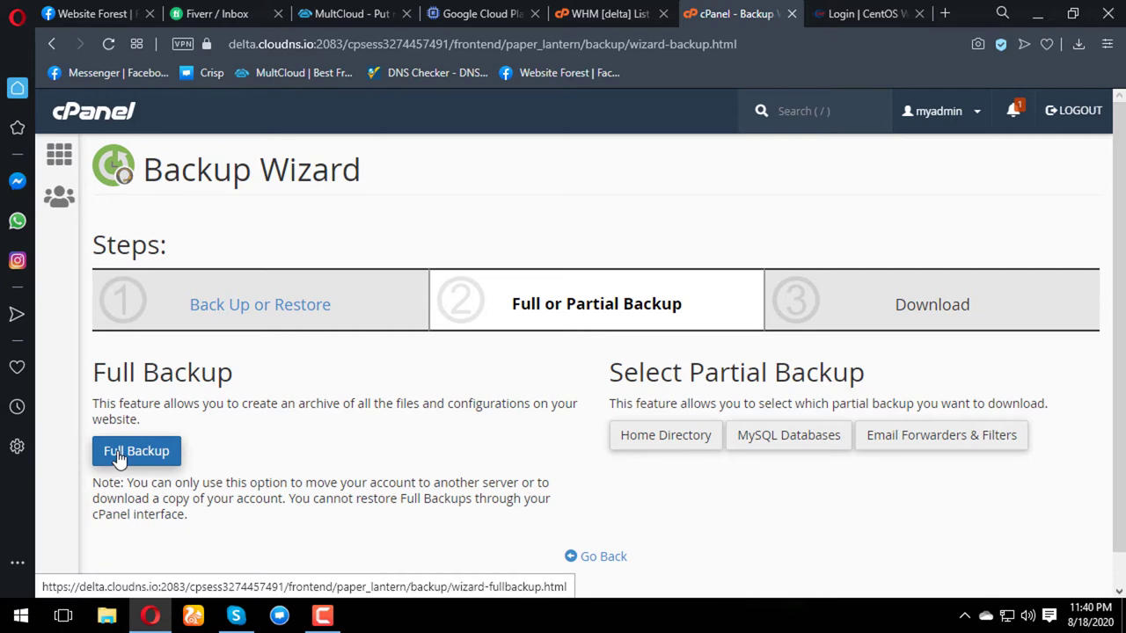
click(119, 459)
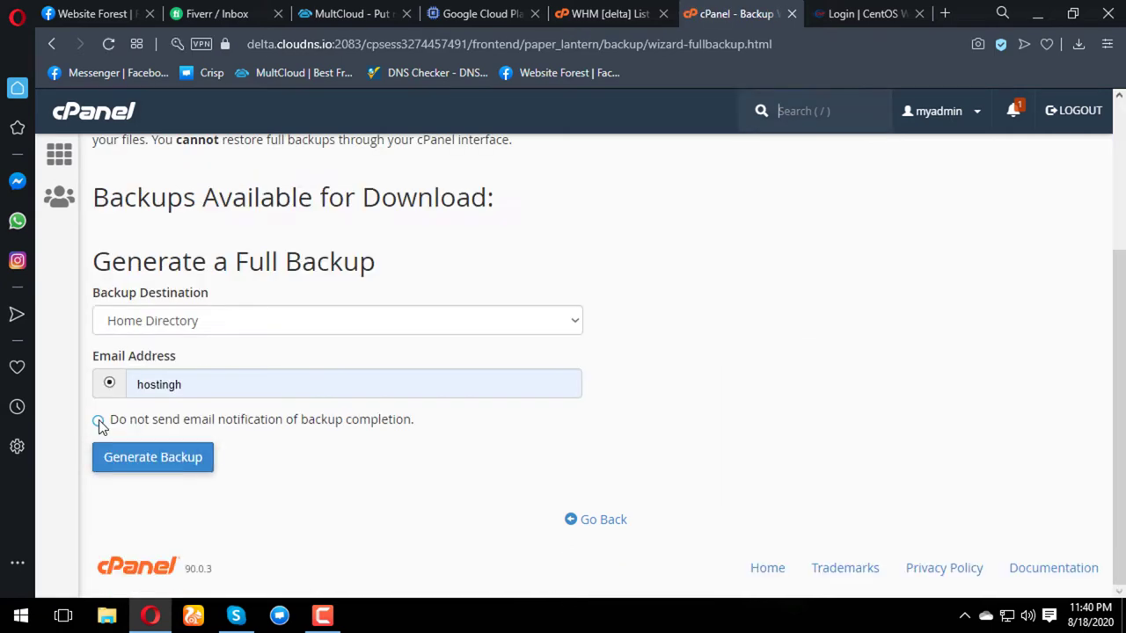
click(99, 420)
click(136, 465)
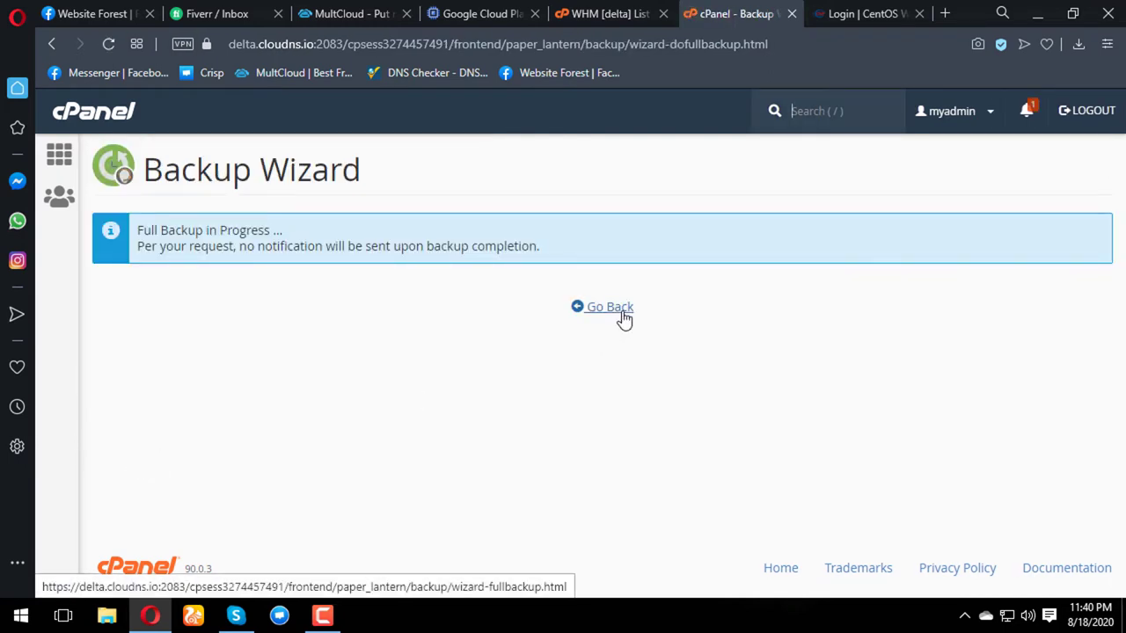
- Return to the full backup page and download backup-8.18.2020_19-40-21_myadmin.tar.gz
click(622, 315)
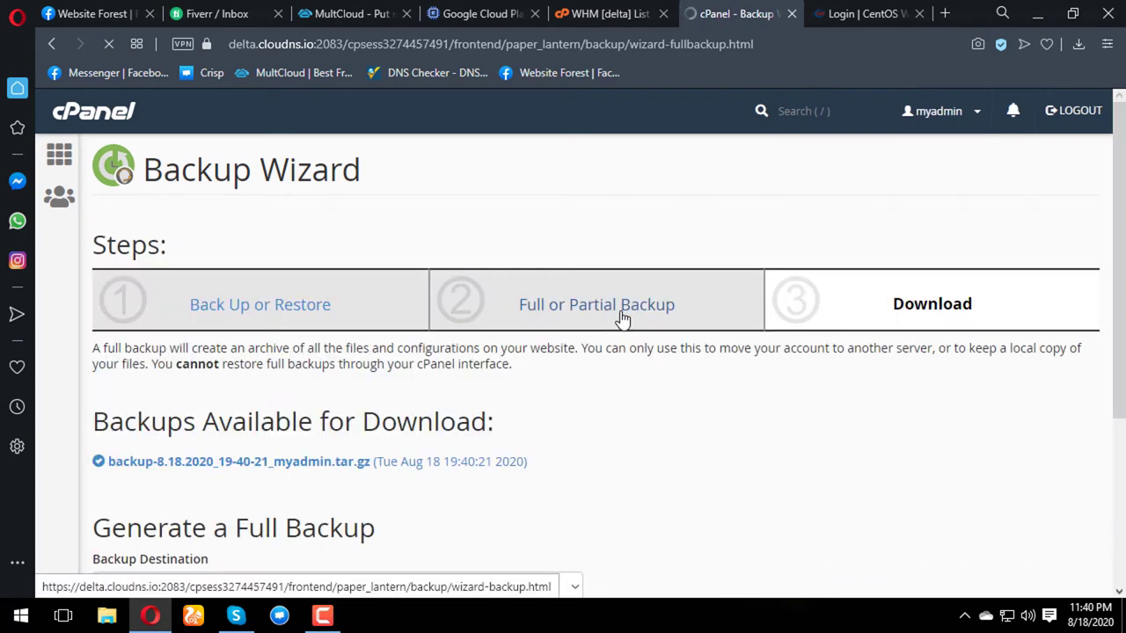
scroll(620, 319, down, 1)
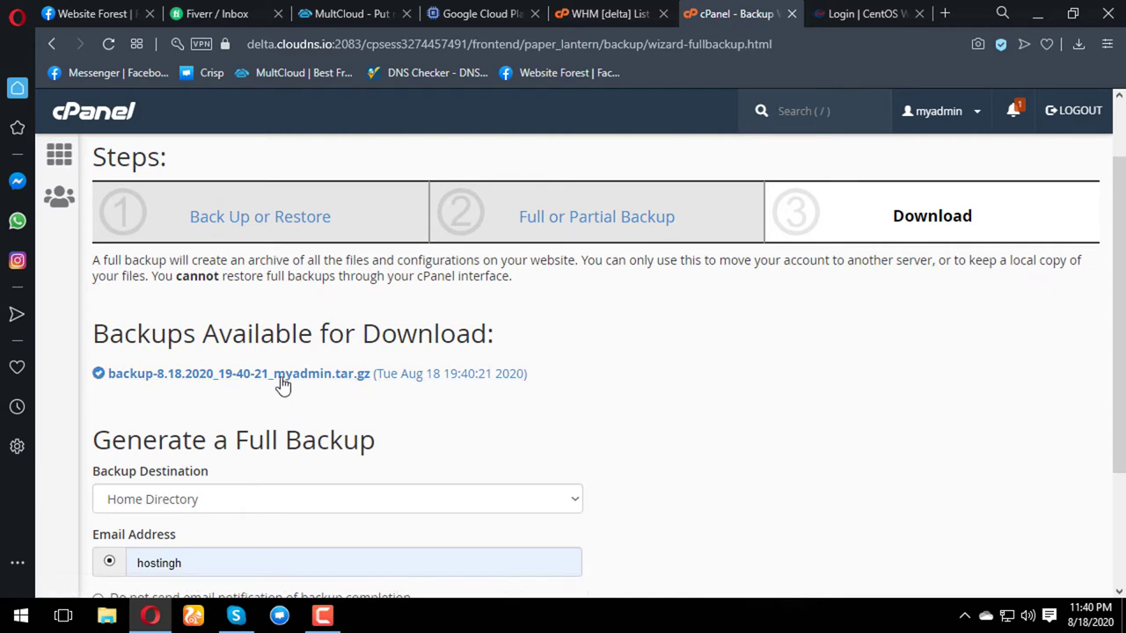
right_click(279, 378)
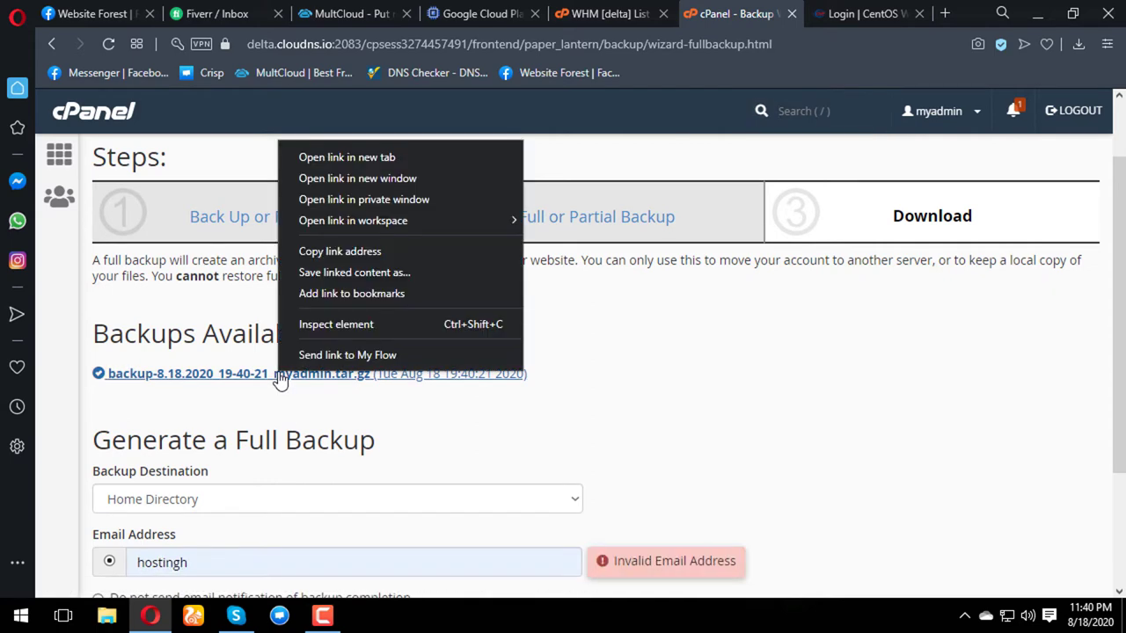
click(279, 378)
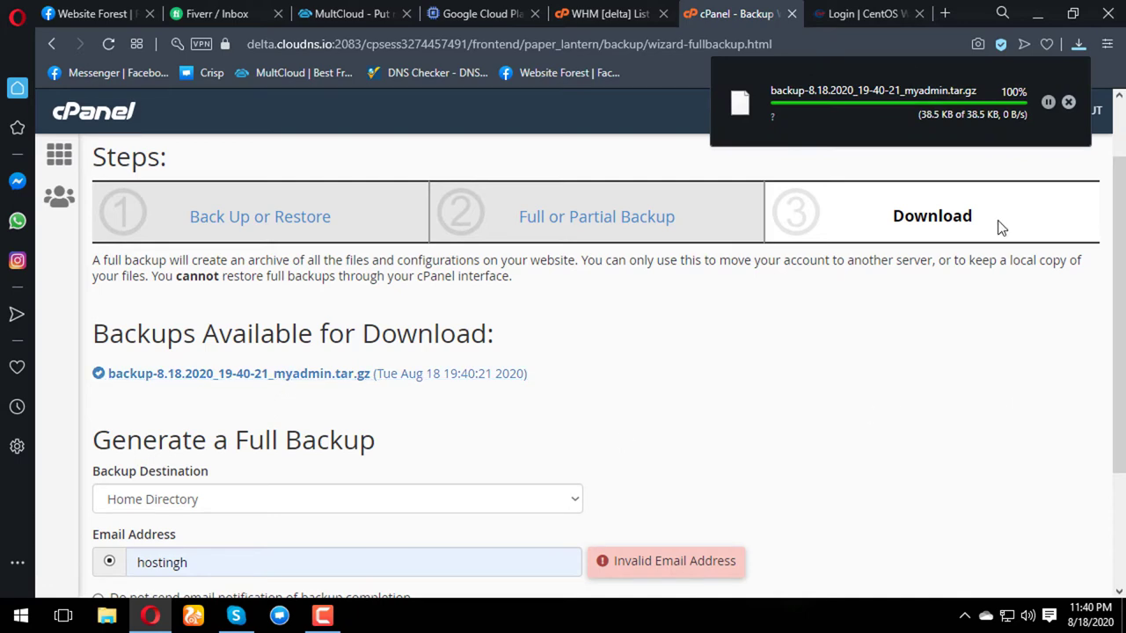
- Log in to CentOS WebPanel as root with the prefilled credentials and open its file manager
click(867, 13)
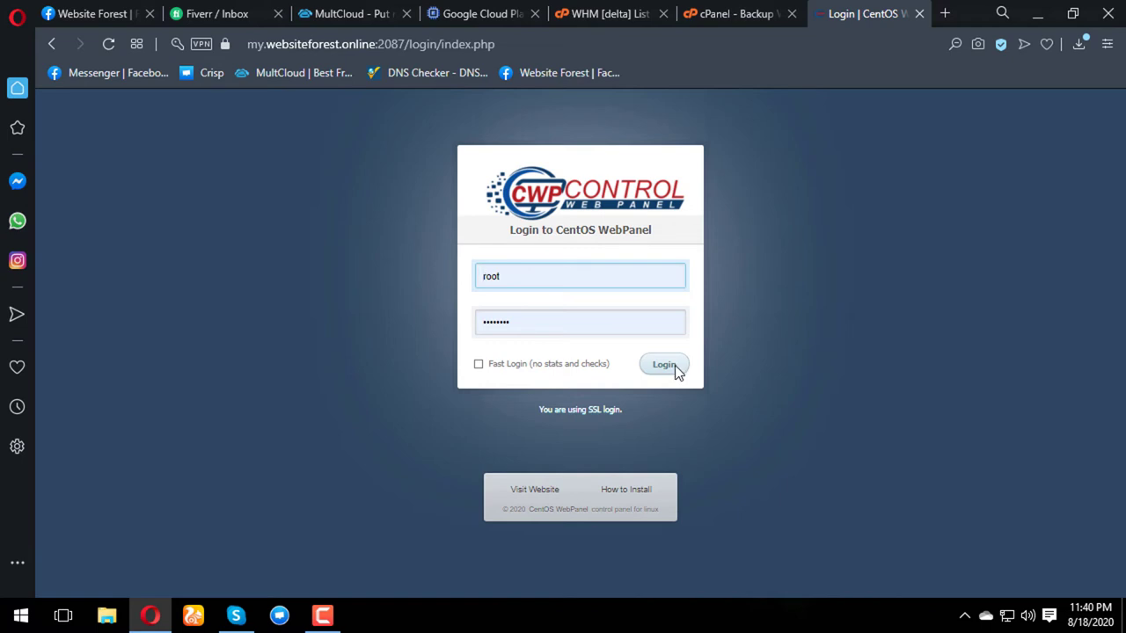
click(676, 368)
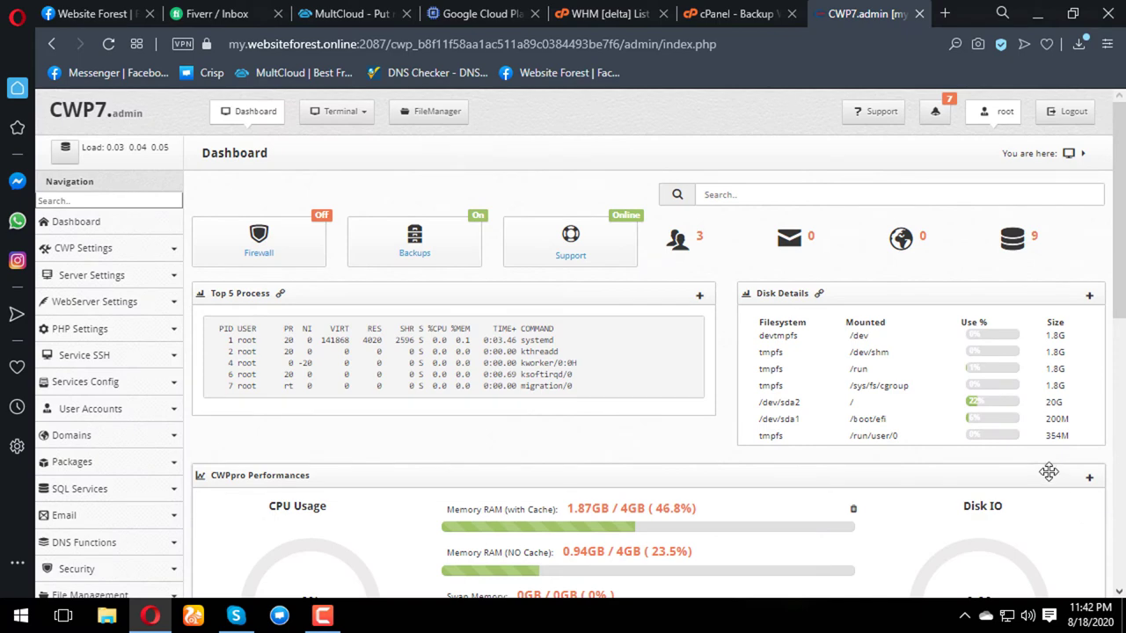
click(429, 117)
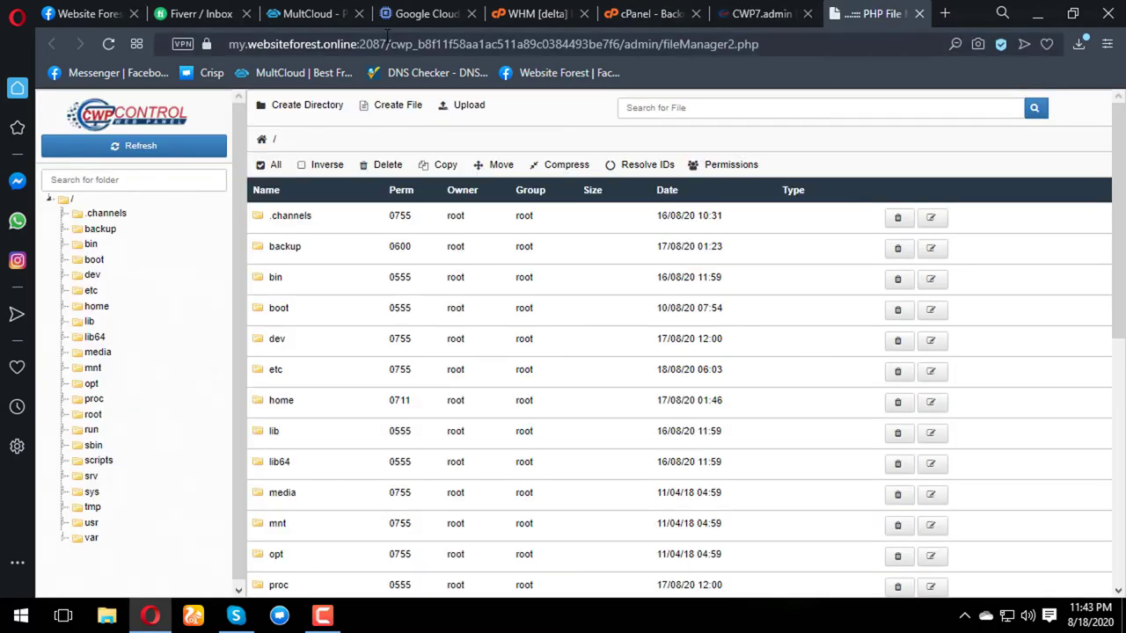
- Upload backup-8.18.2020_19-40-21_myadmin.tar.gz from the Downloads folder into the server's home directory
click(93, 314)
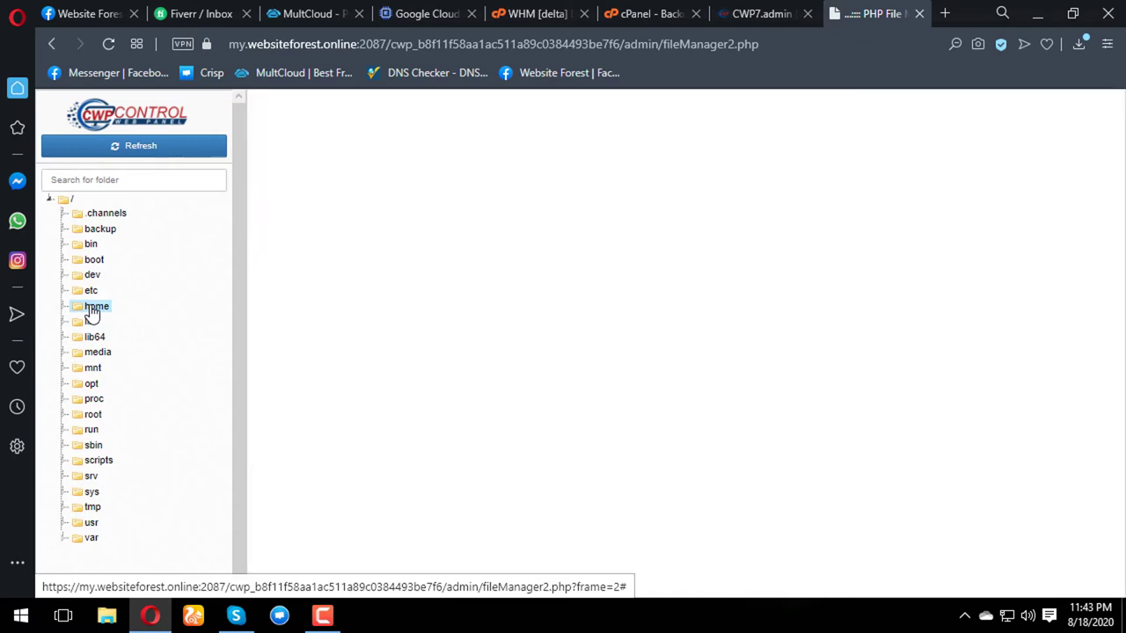
click(467, 104)
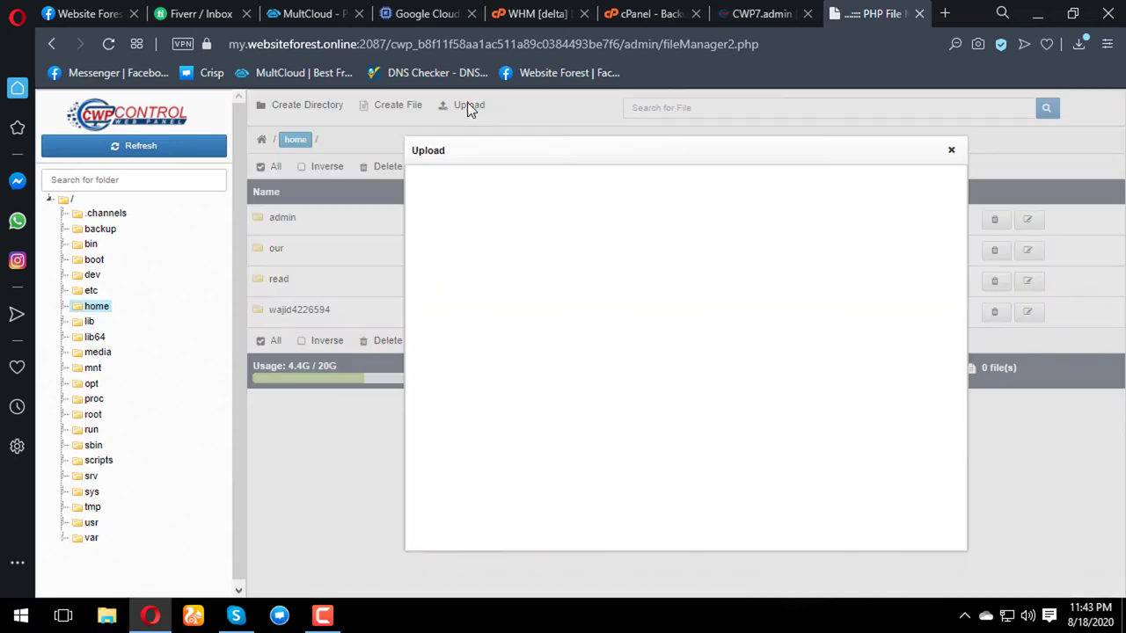
click(1078, 43)
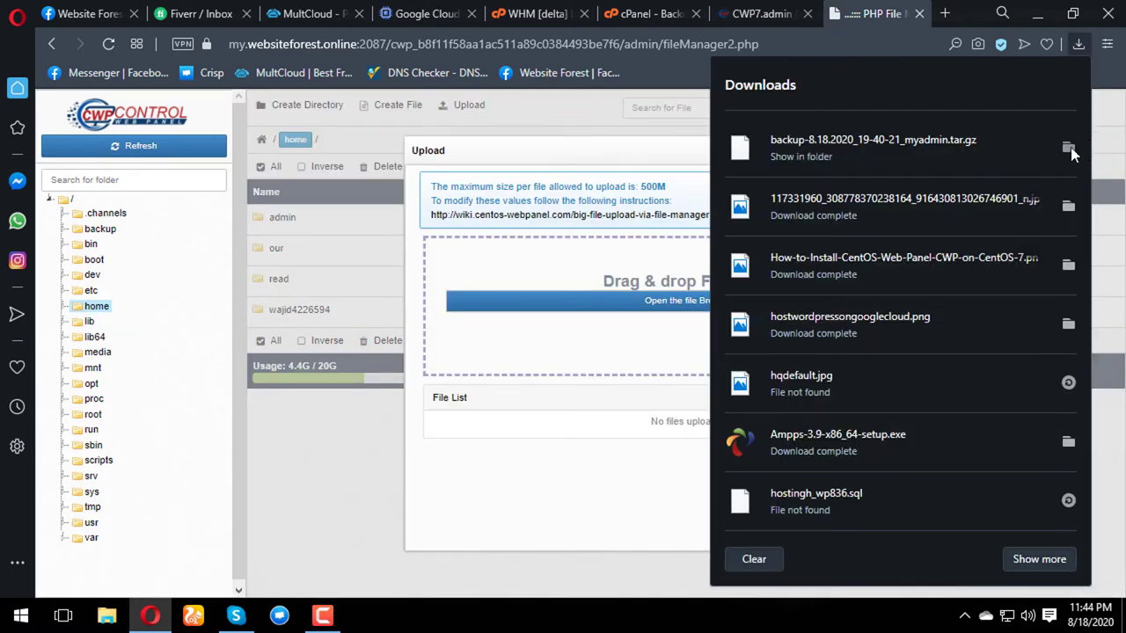
click(1069, 148)
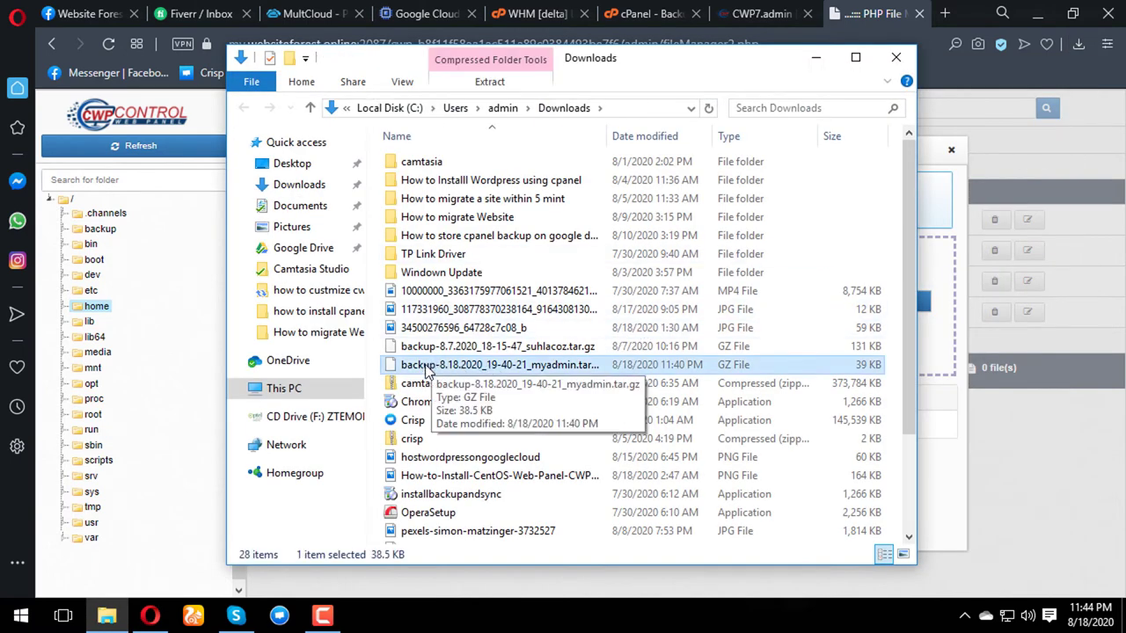
drag(426, 370, 937, 338)
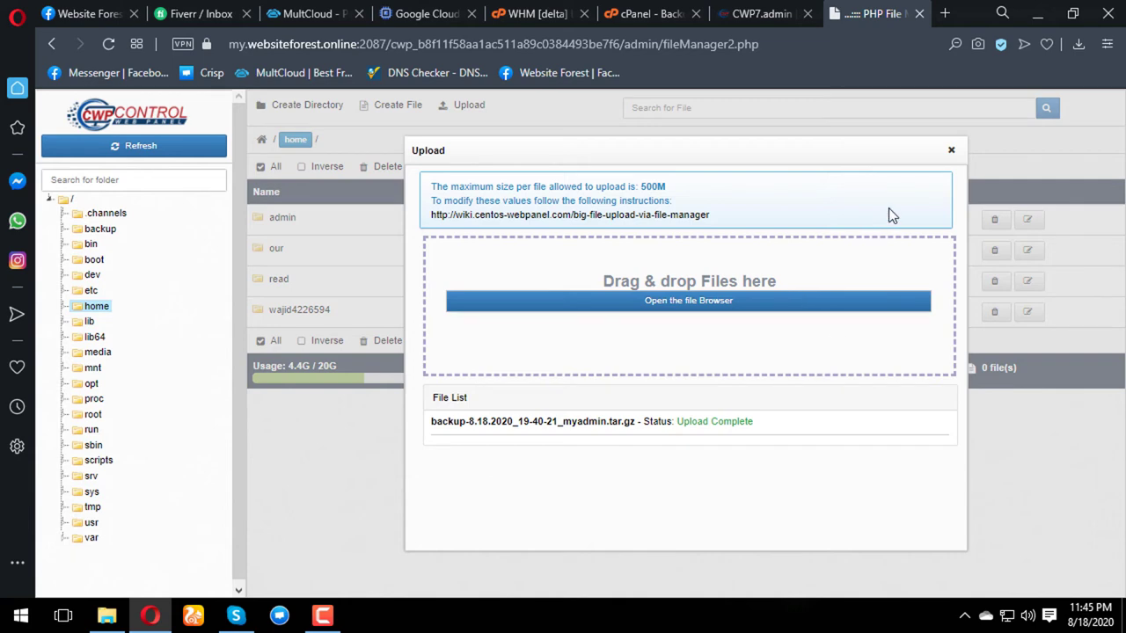
click(952, 153)
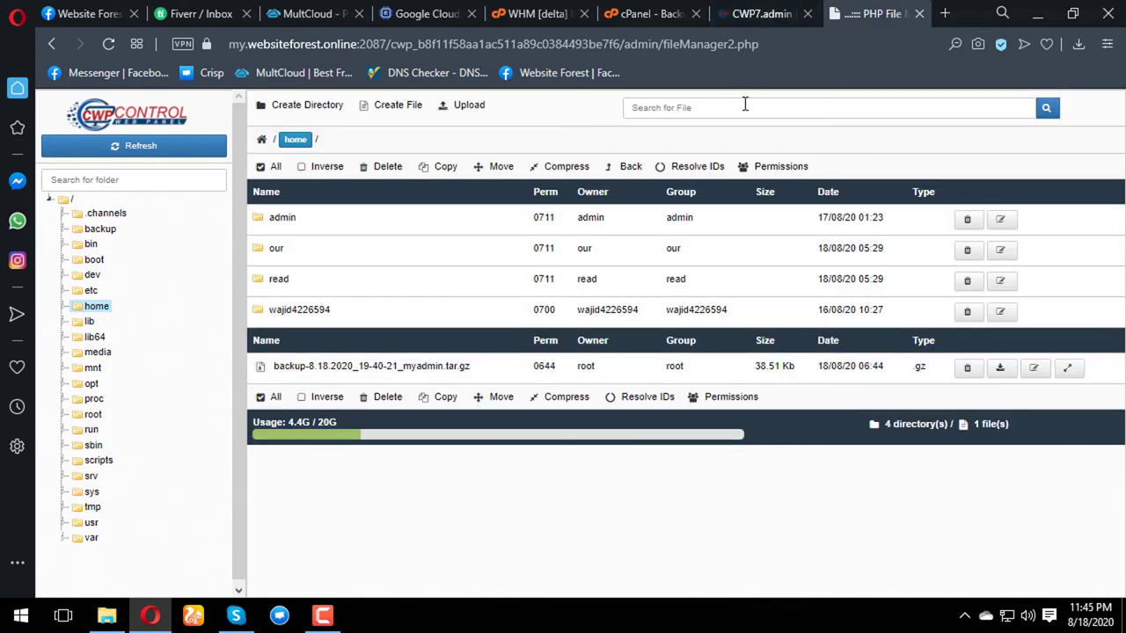
- Return to the CWP admin dashboard and open the cPanel Account Restore page for user accounts
click(767, 14)
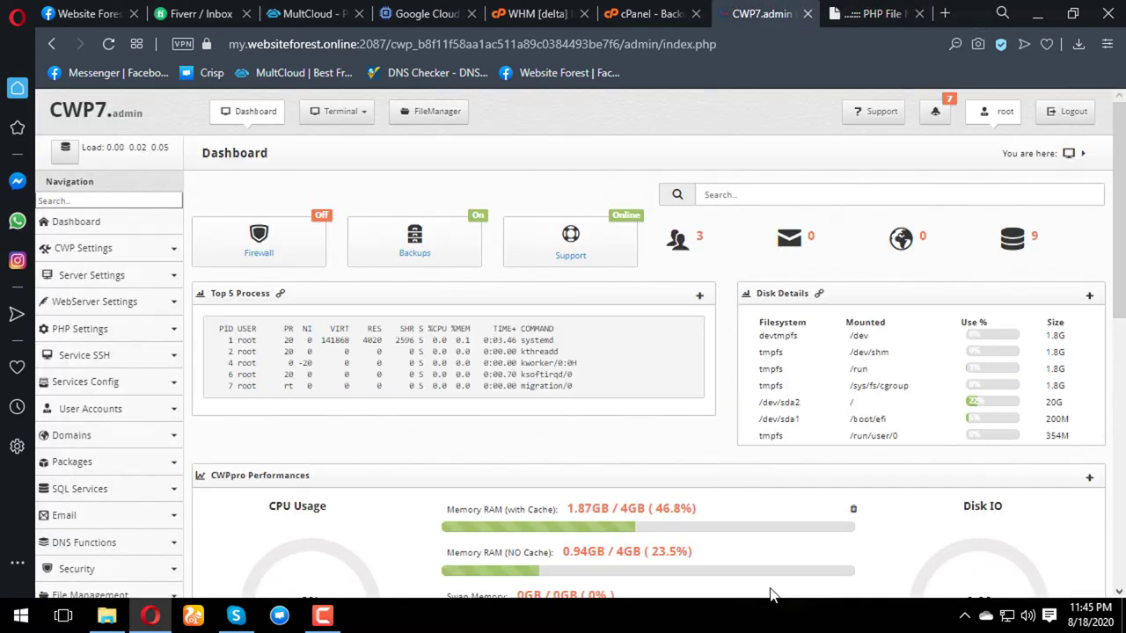
scroll(55, 428, down, 2)
scroll(88, 427, down, 1)
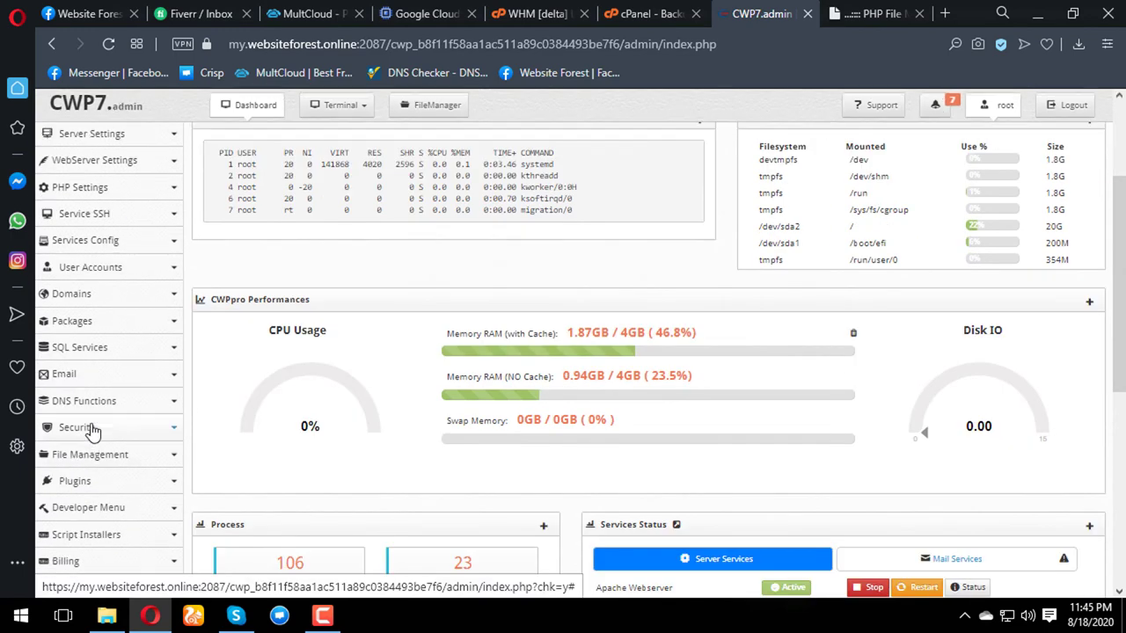
scroll(113, 426, down, 2)
scroll(117, 423, up, 2)
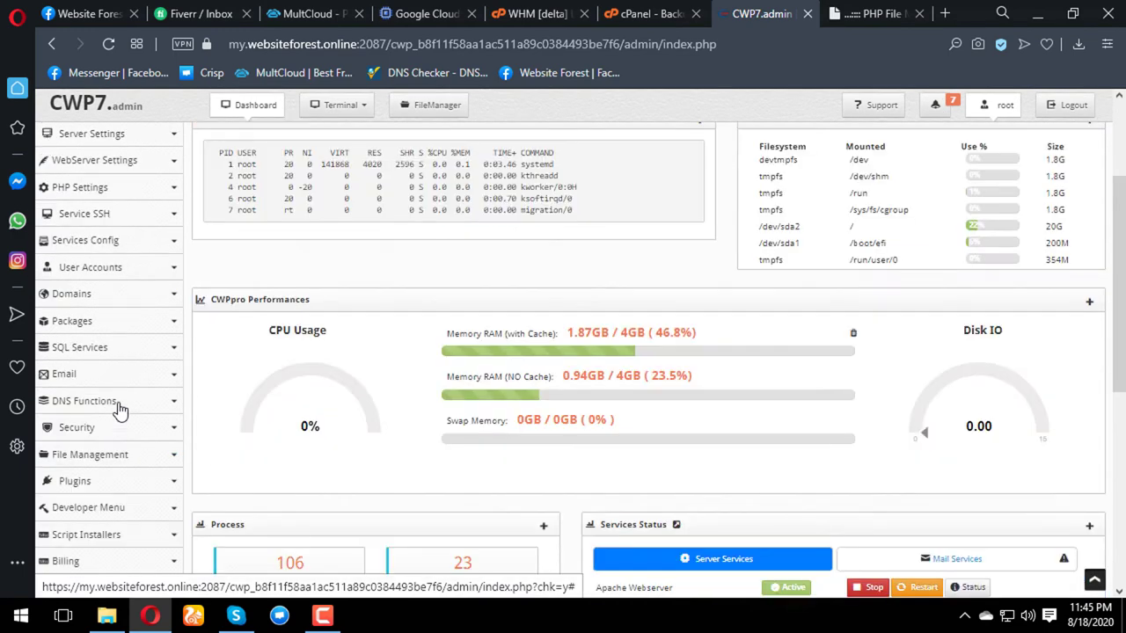
click(164, 275)
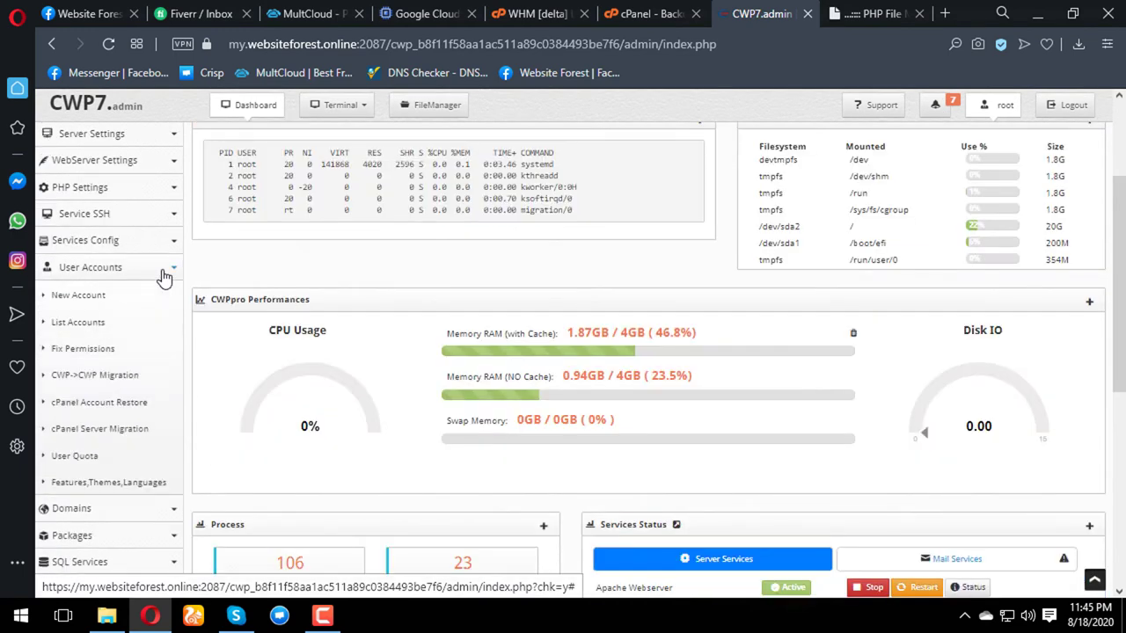
click(79, 410)
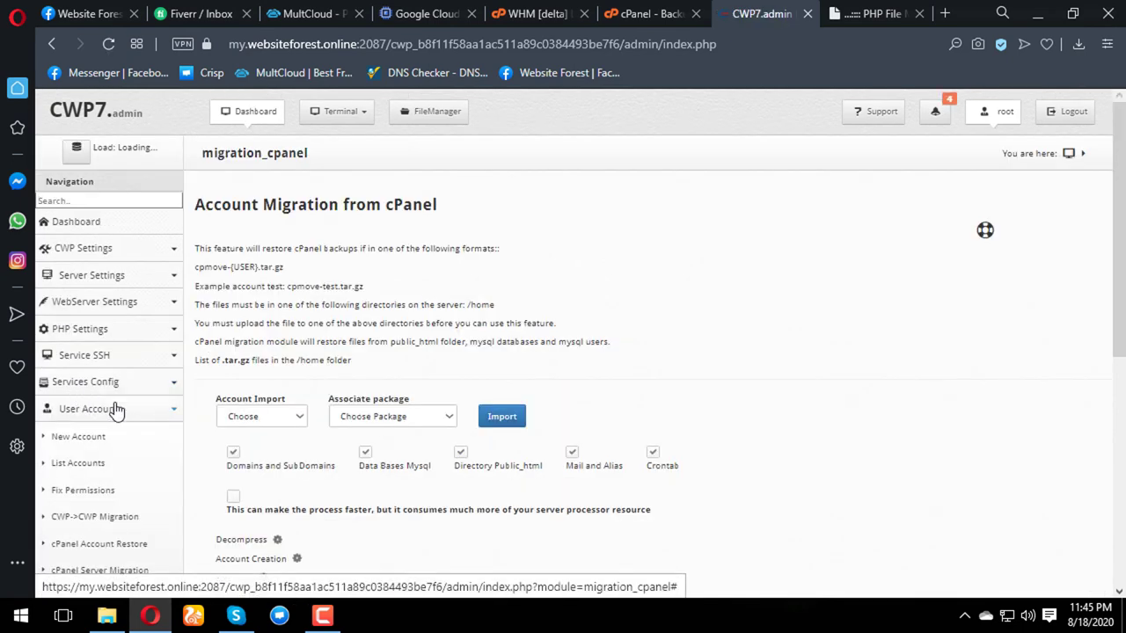
- Choose backup-8.18.2020_19-40-21_myadmin.tar.gz as the account to import and associate it with the default package
scroll(123, 413, down, 1)
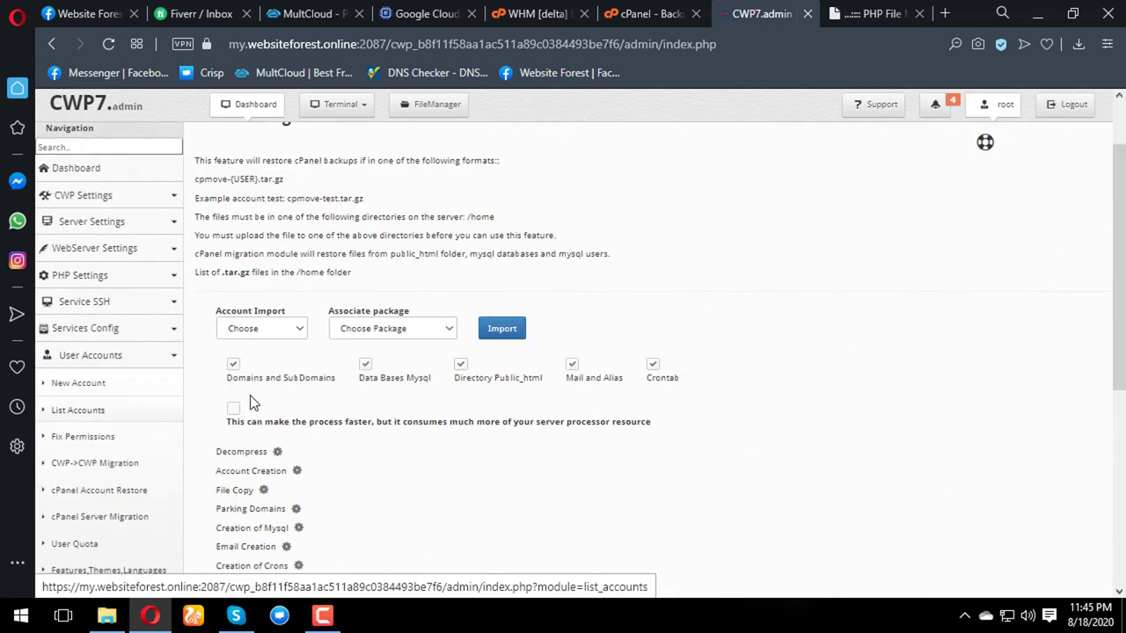
scroll(349, 357, up, 2)
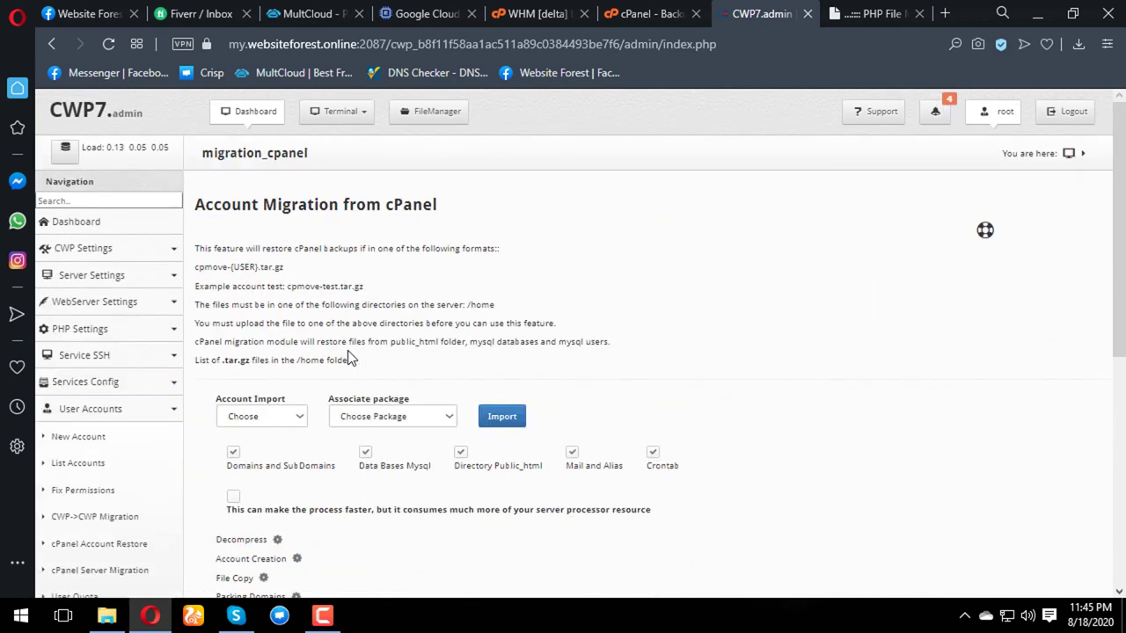
scroll(343, 350, down, 2)
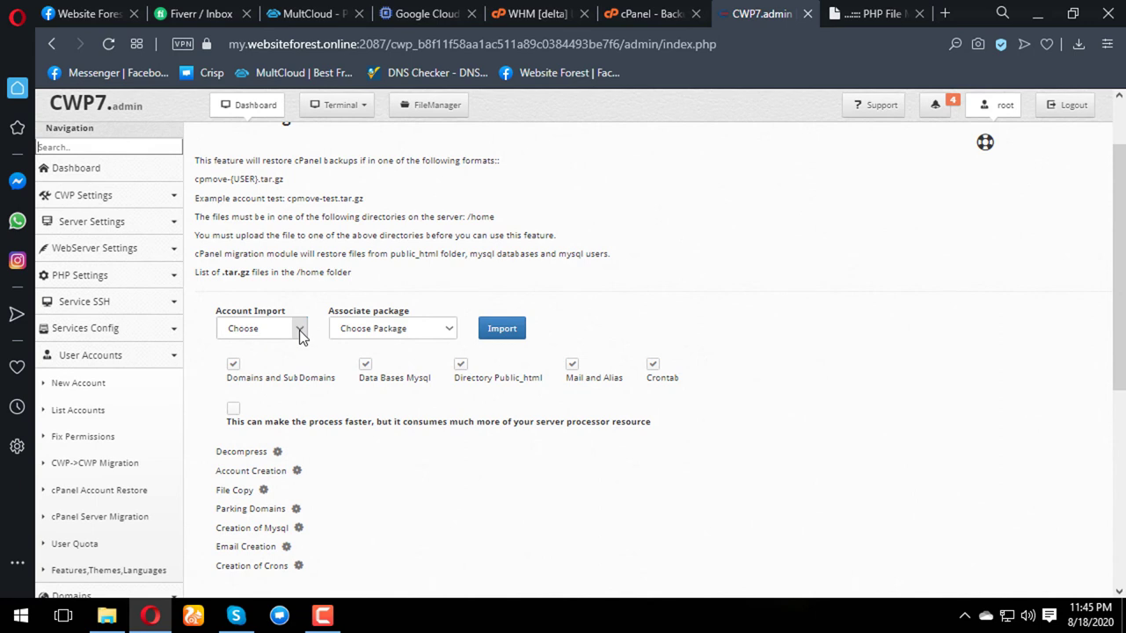
click(300, 330)
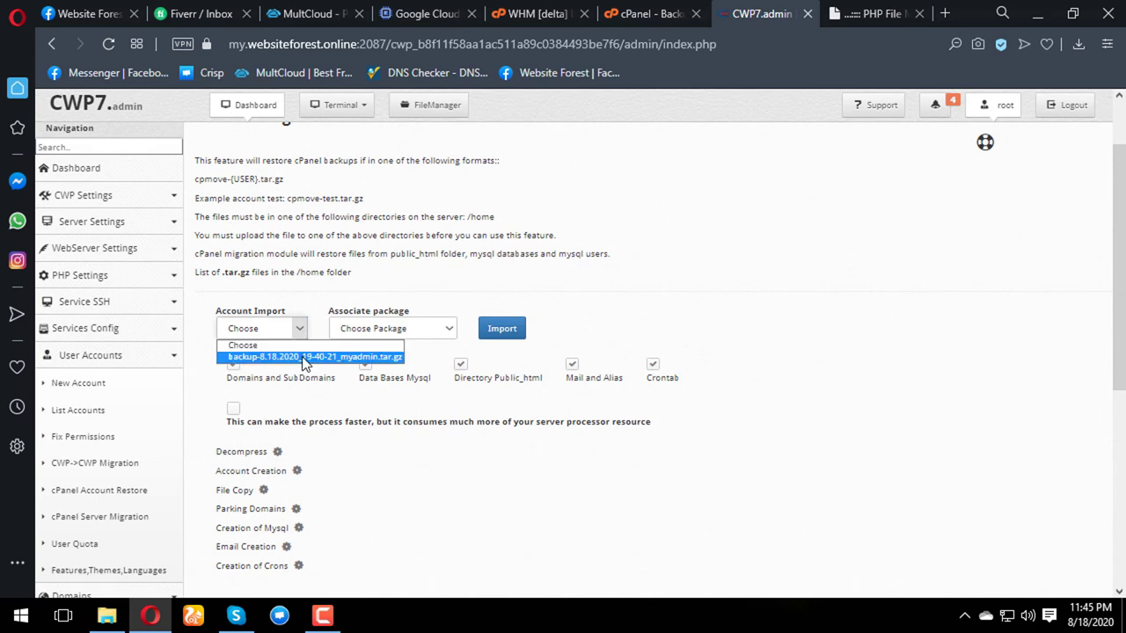
click(304, 358)
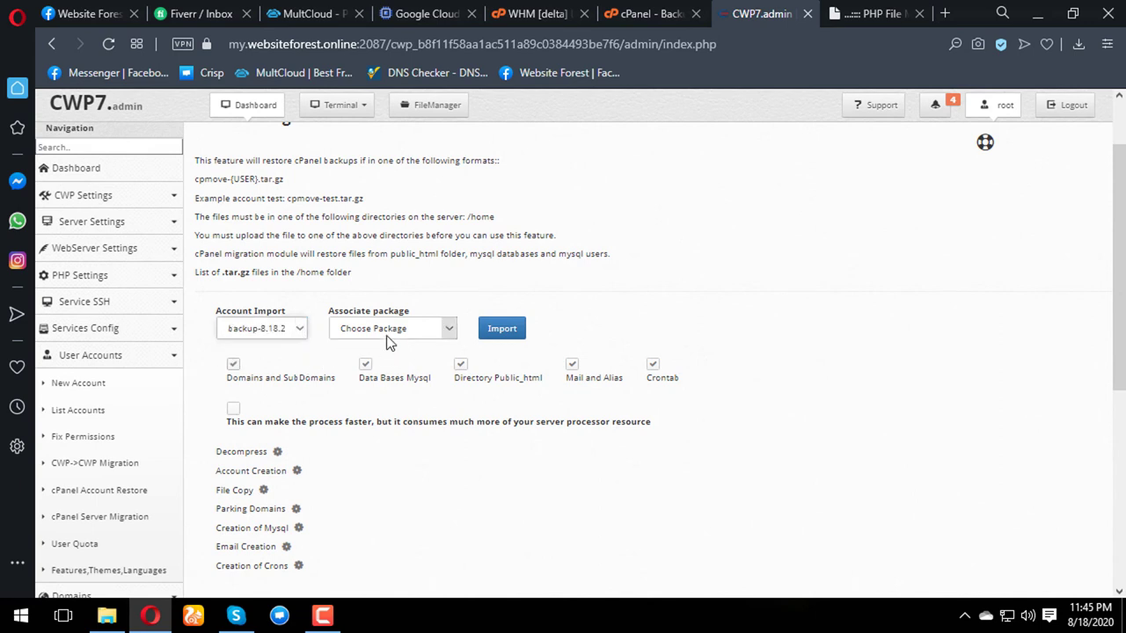
click(386, 332)
click(387, 357)
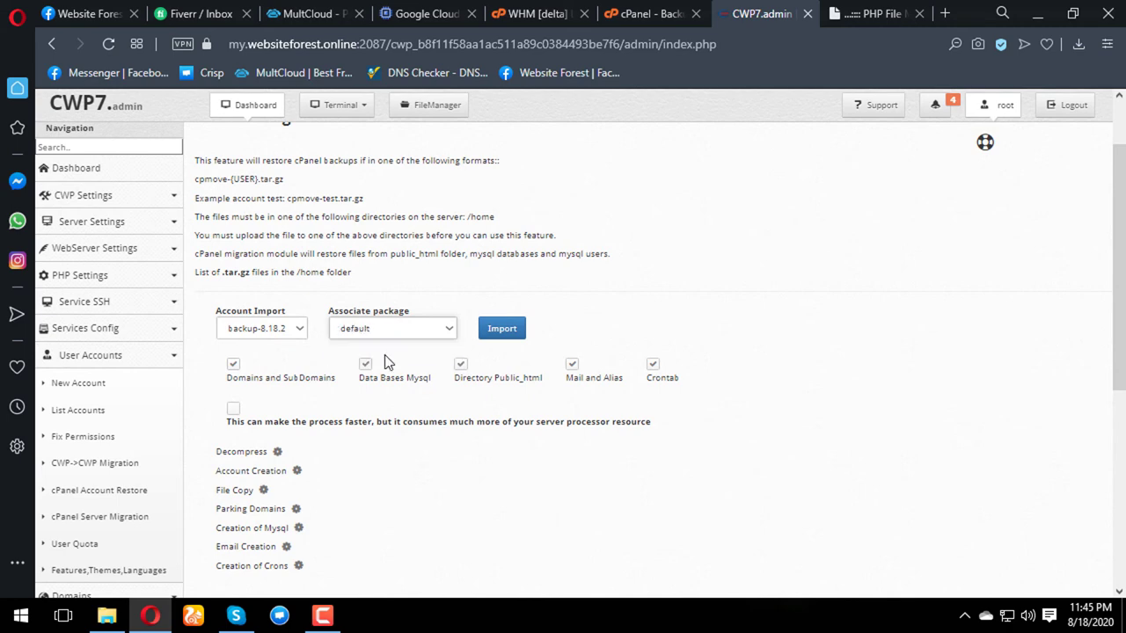
- Enable the faster, processor-intensive option and import the account with all its components
scroll(298, 403, down, 3)
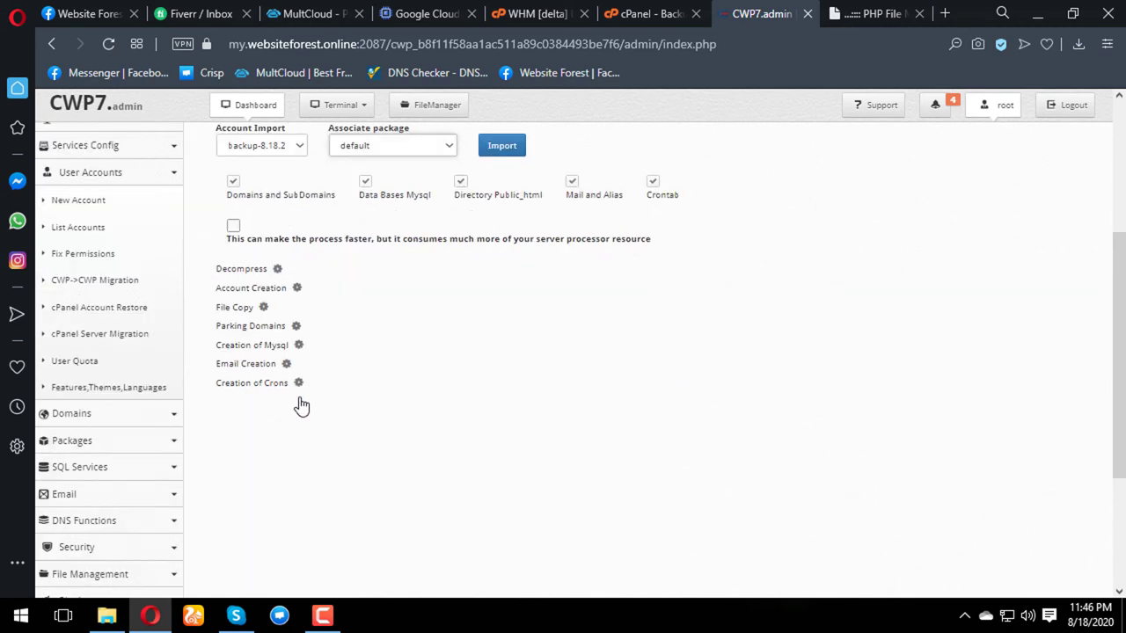
scroll(300, 399, up, 2)
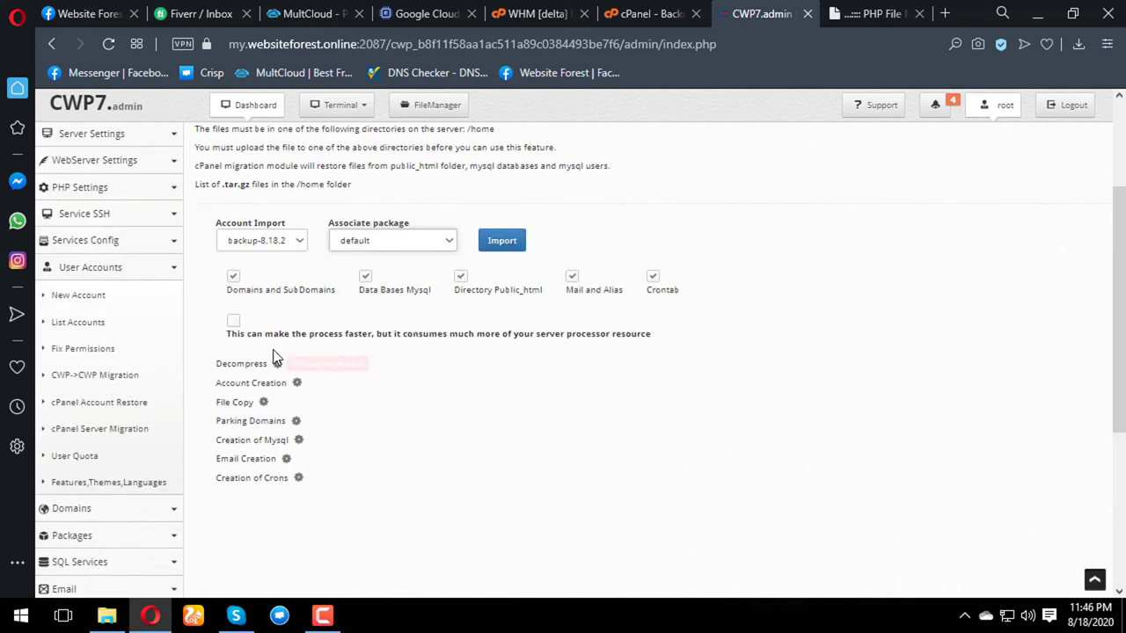
click(234, 322)
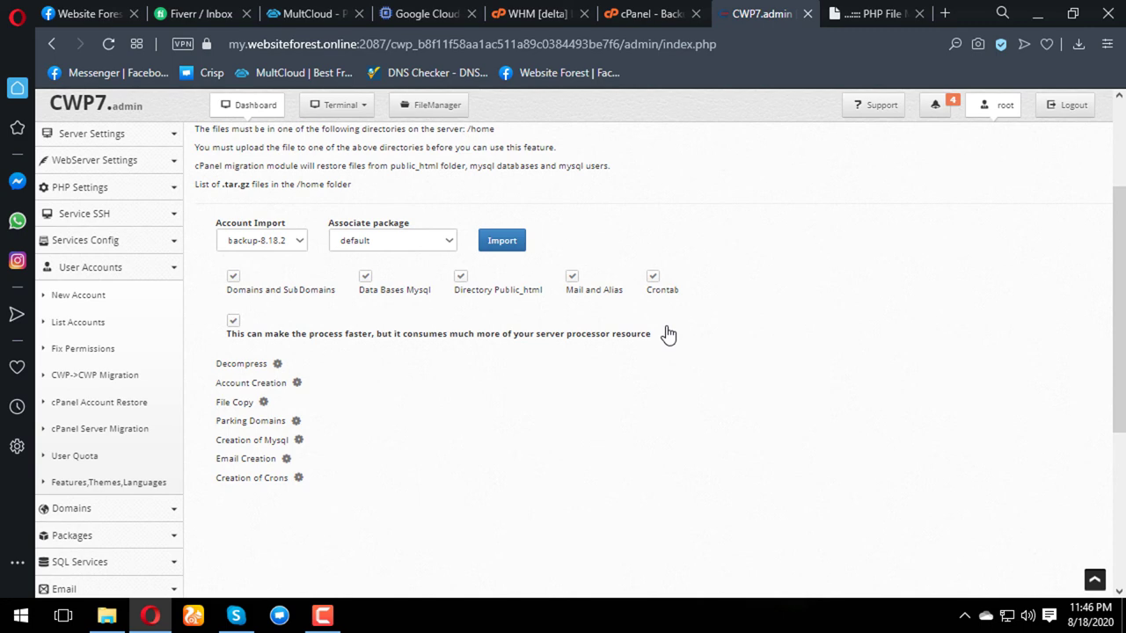
click(513, 242)
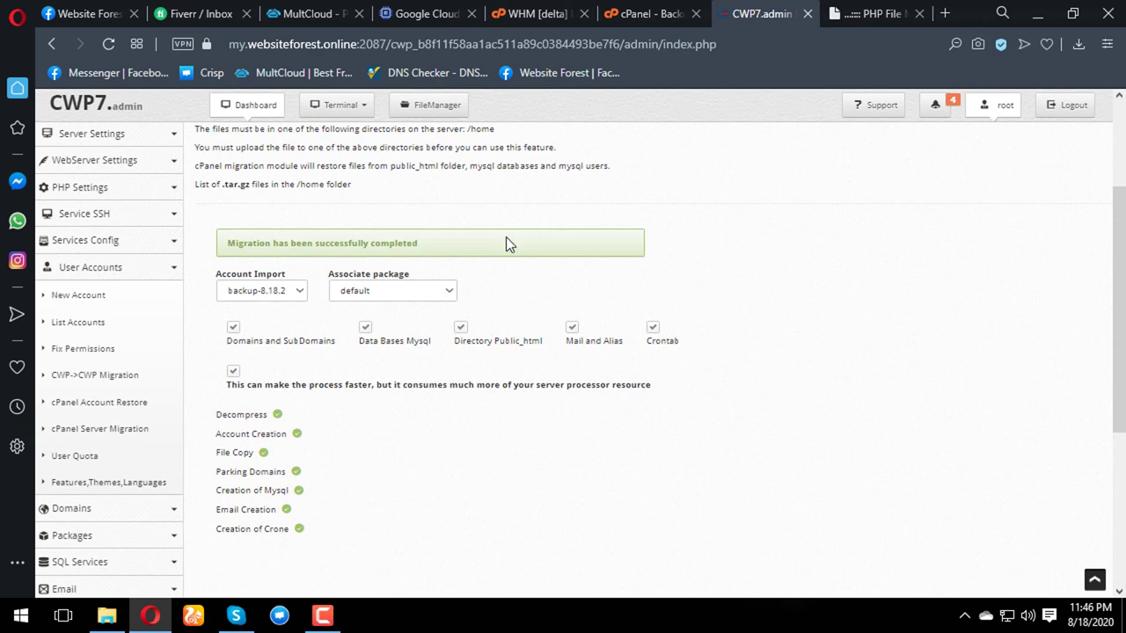
- List the CWP user accounts and compare the my.websiteforest.com entry with the WHM account list
click(72, 324)
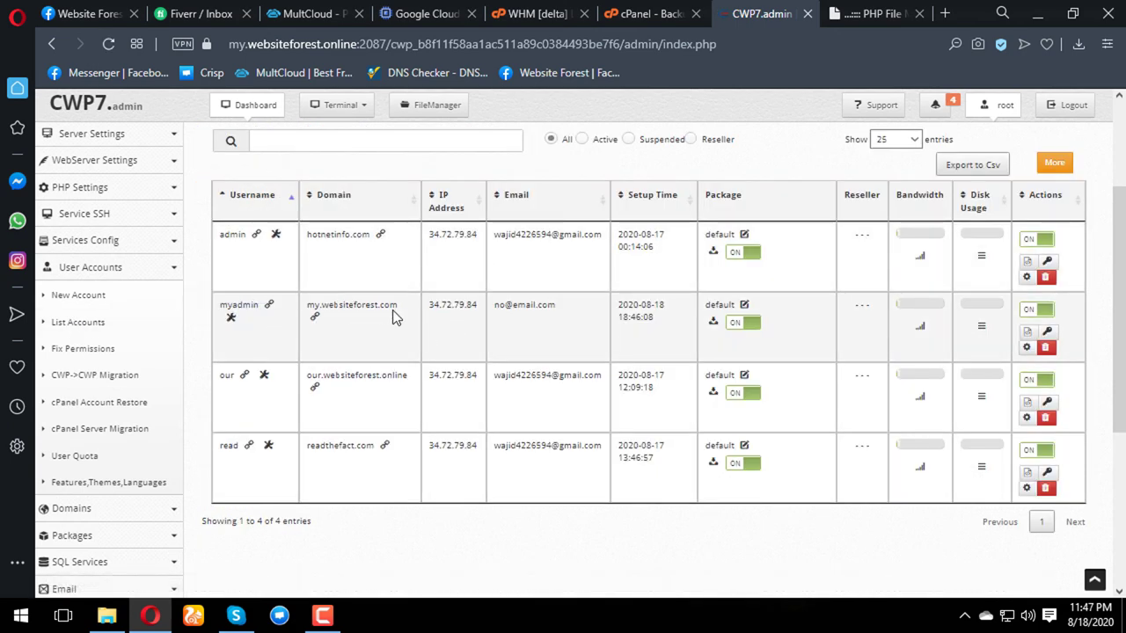
click(525, 10)
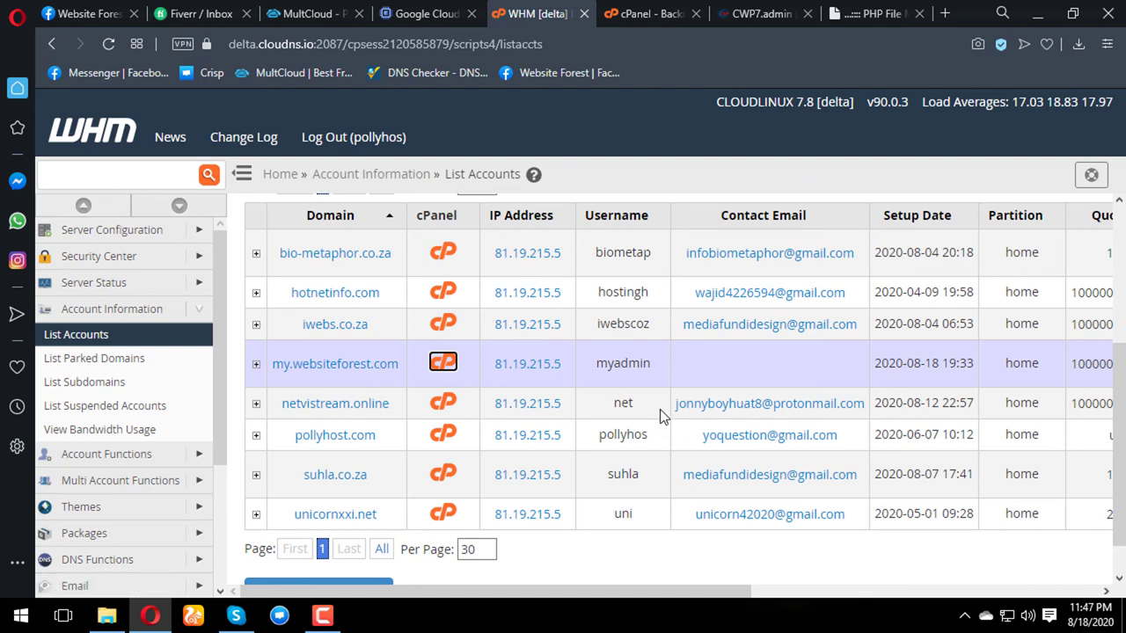
click(770, 10)
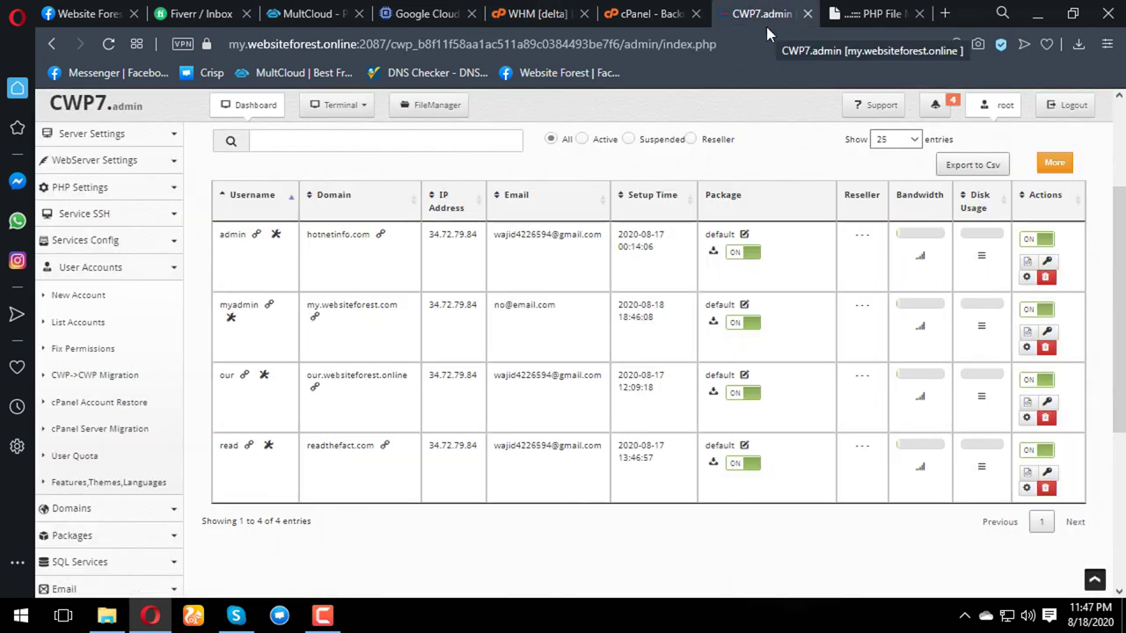